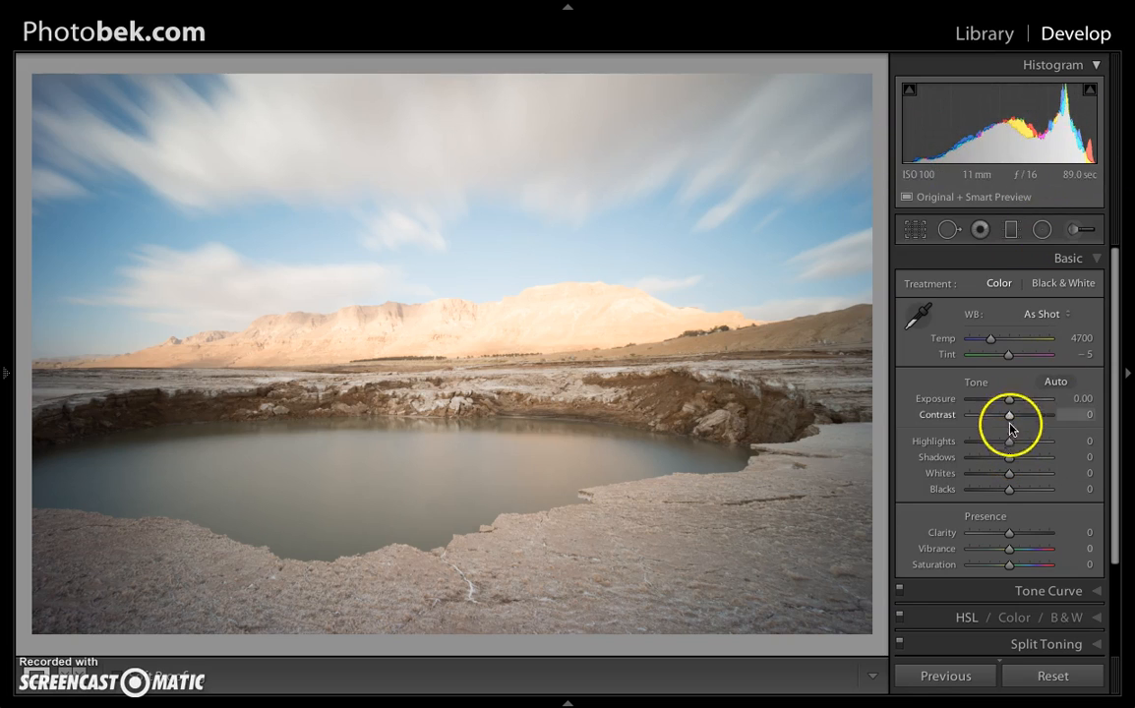
Set Highlights to -100 and Shadows to +63 in the photo's tone settings.
drag(1008, 441, 942, 446)
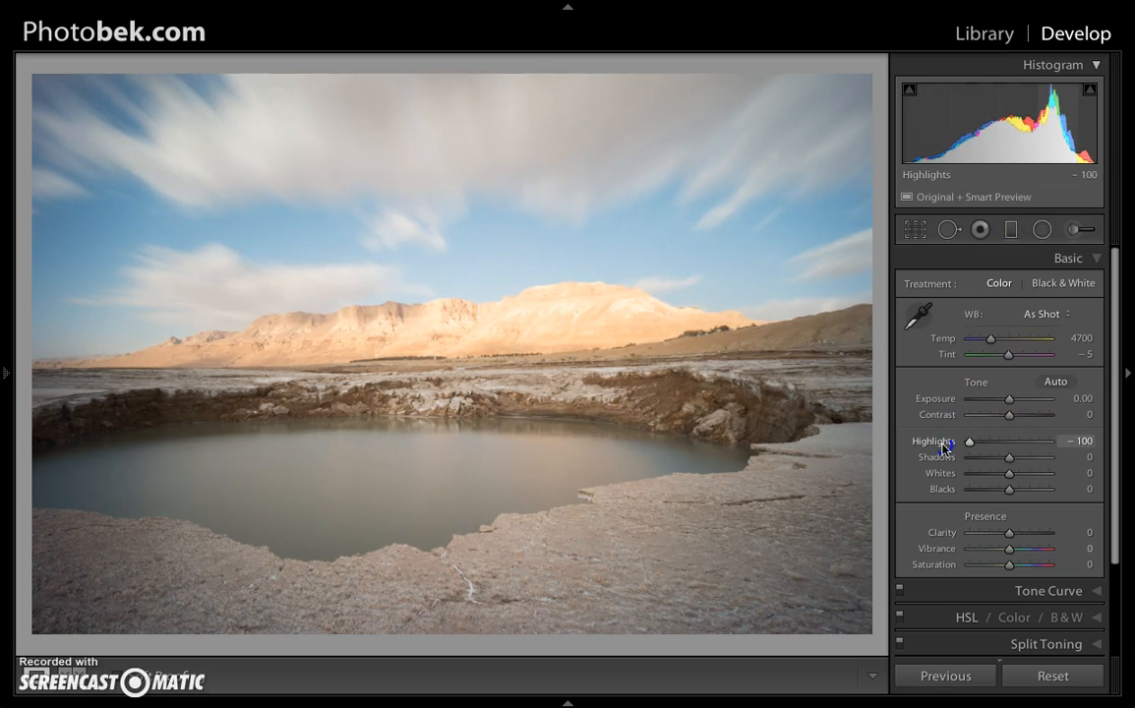
click(1005, 458)
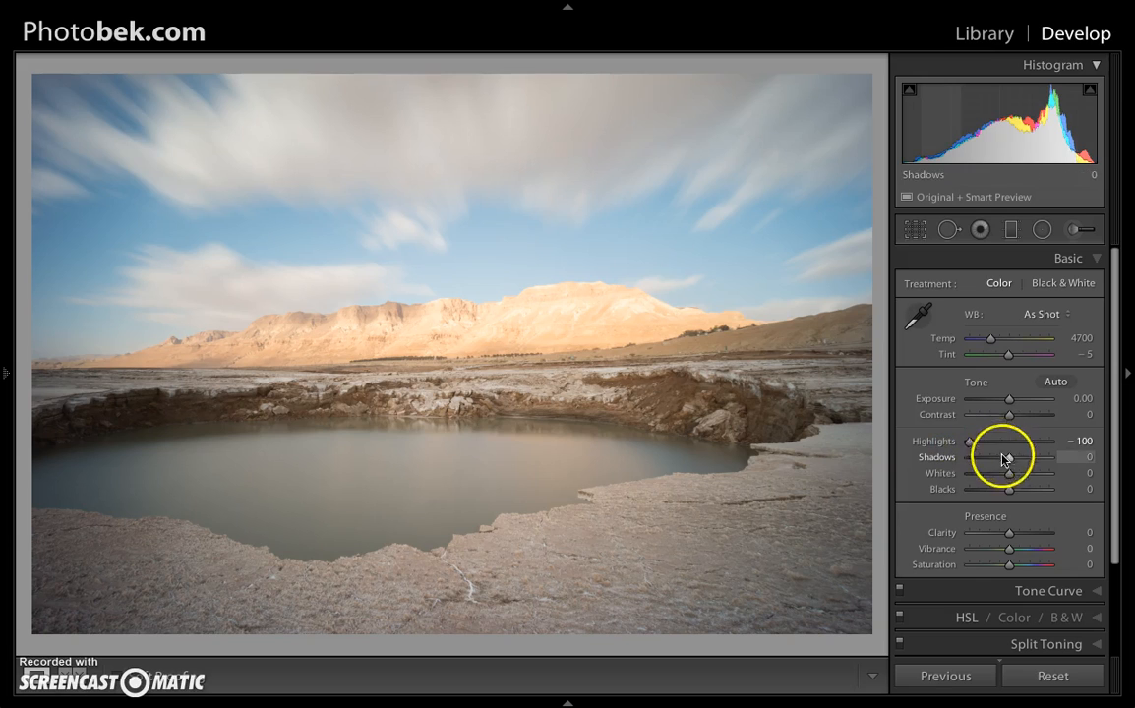
drag(1018, 463, 1112, 465)
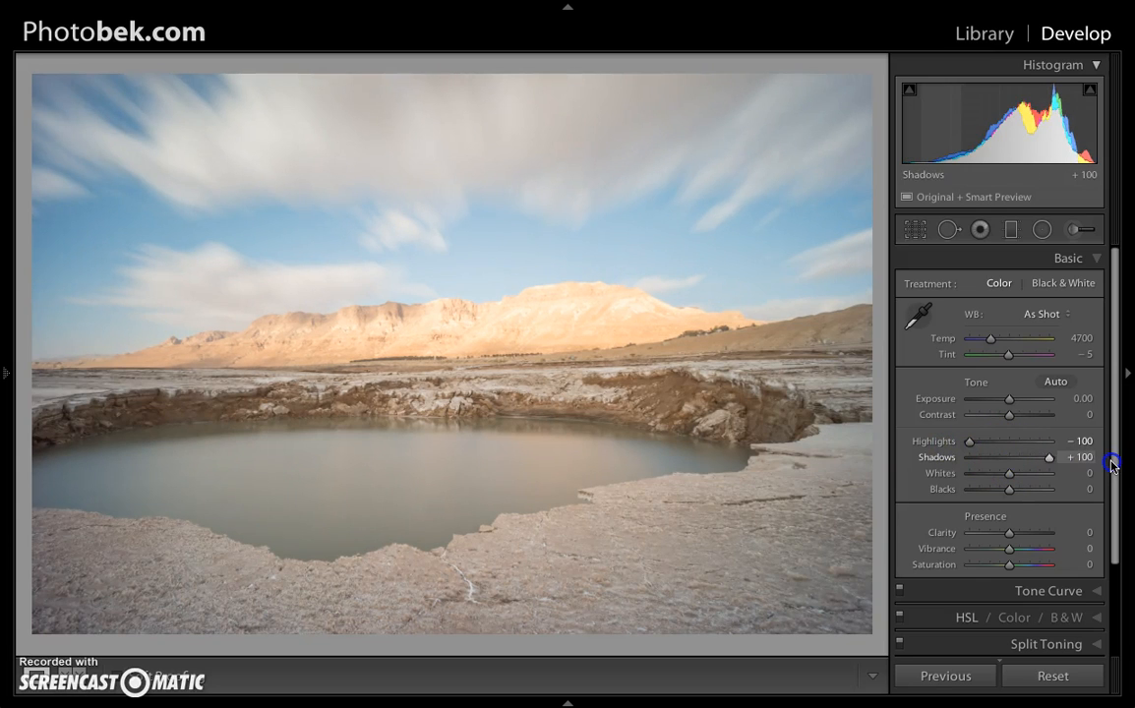
click(1063, 462)
click(1048, 460)
mouse_move(969, 441)
mouse_down()
mouse_move(990, 447)
mouse_move(966, 447)
mouse_up()
click(1049, 460)
mouse_move(1048, 461)
mouse_down()
mouse_move(1069, 460)
mouse_move(1038, 462)
mouse_up()
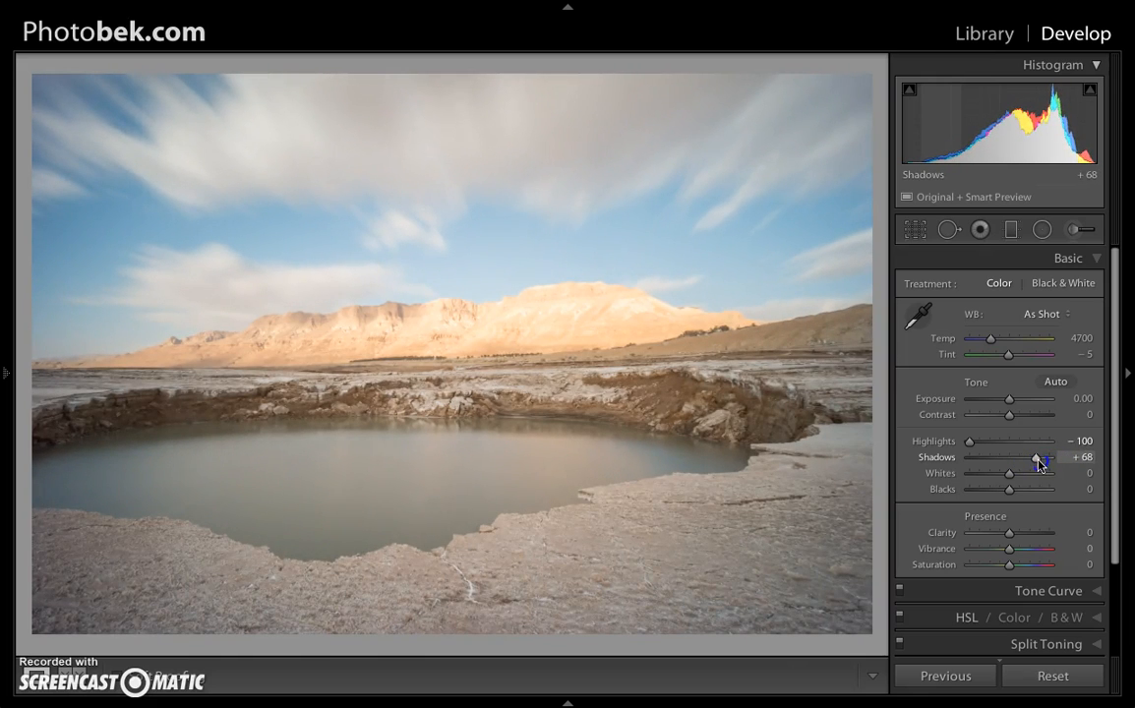
Set Whites to +22 with the clipping preview shown, so that highlight clipping stays minimal.
click(1007, 476)
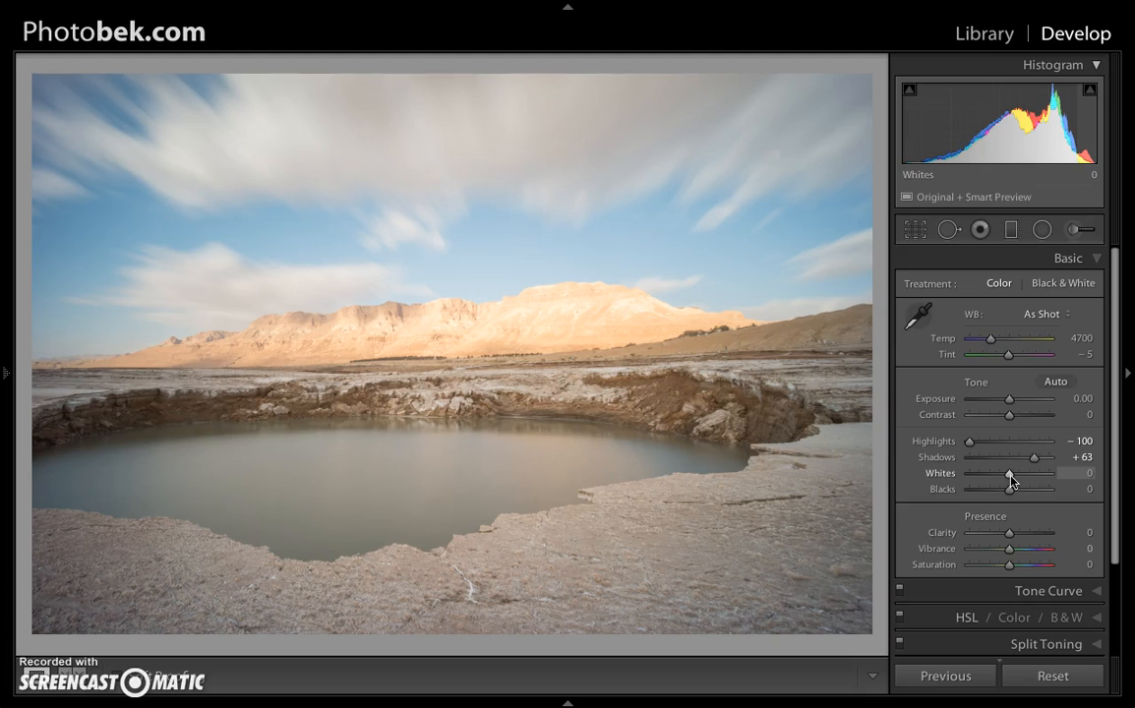
key(alt)
drag(1011, 480, 1089, 480)
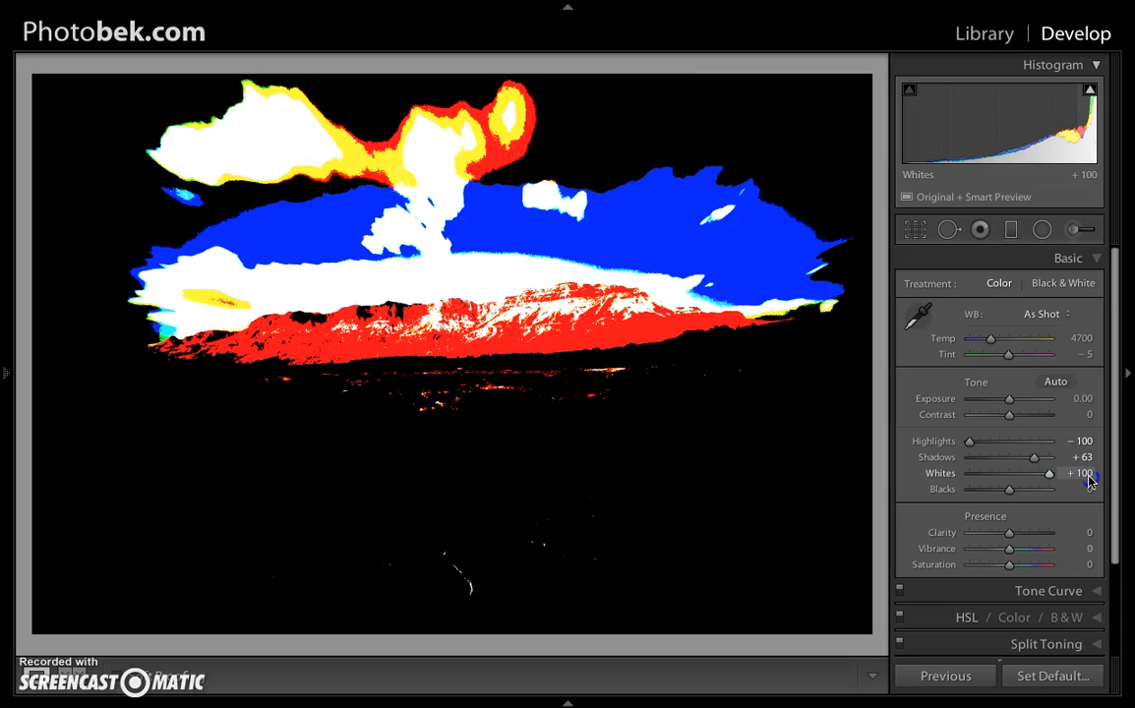
drag(1069, 479, 1021, 479)
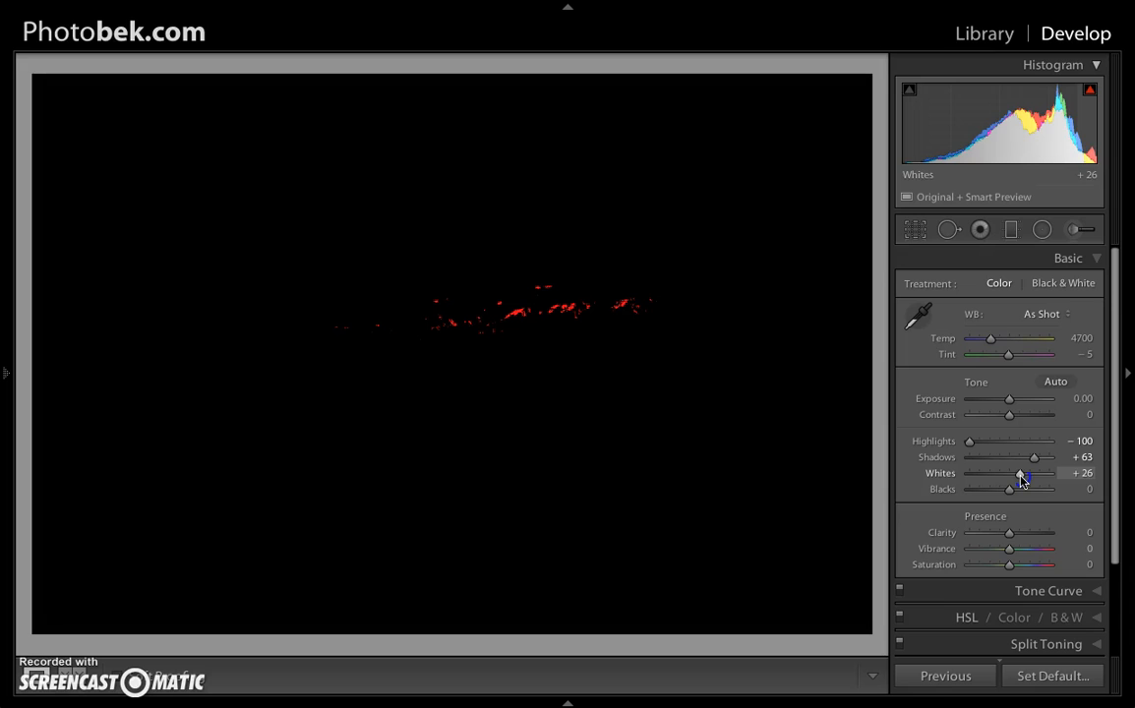
drag(1023, 481, 1018, 481)
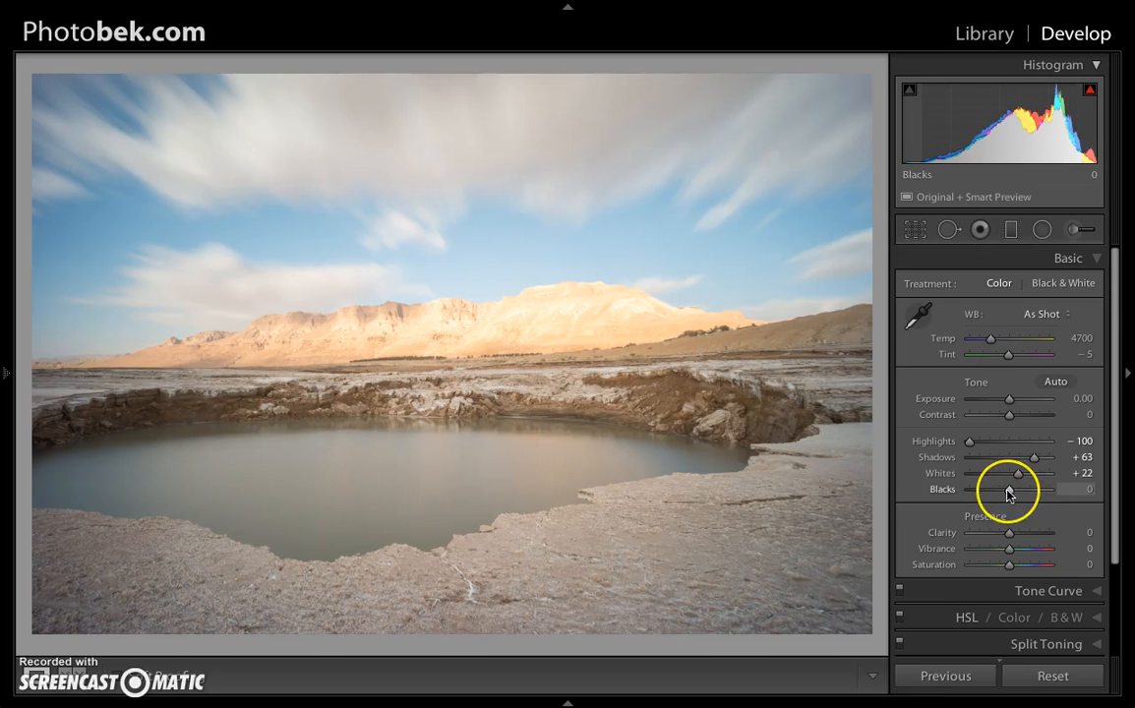
Set Blacks to -34 with the clipping preview shown, so that only tiny shadow areas clip.
key(alt)
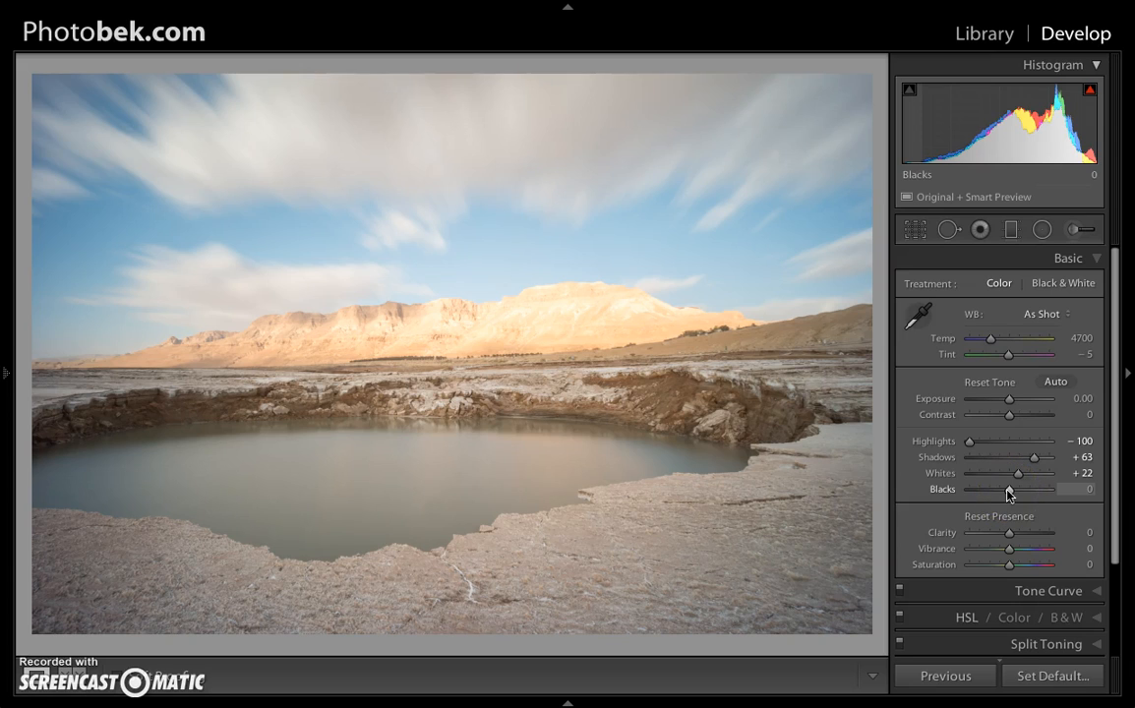
mouse_move(1010, 495)
mouse_down()
mouse_move(985, 493)
mouse_move(998, 495)
mouse_up()
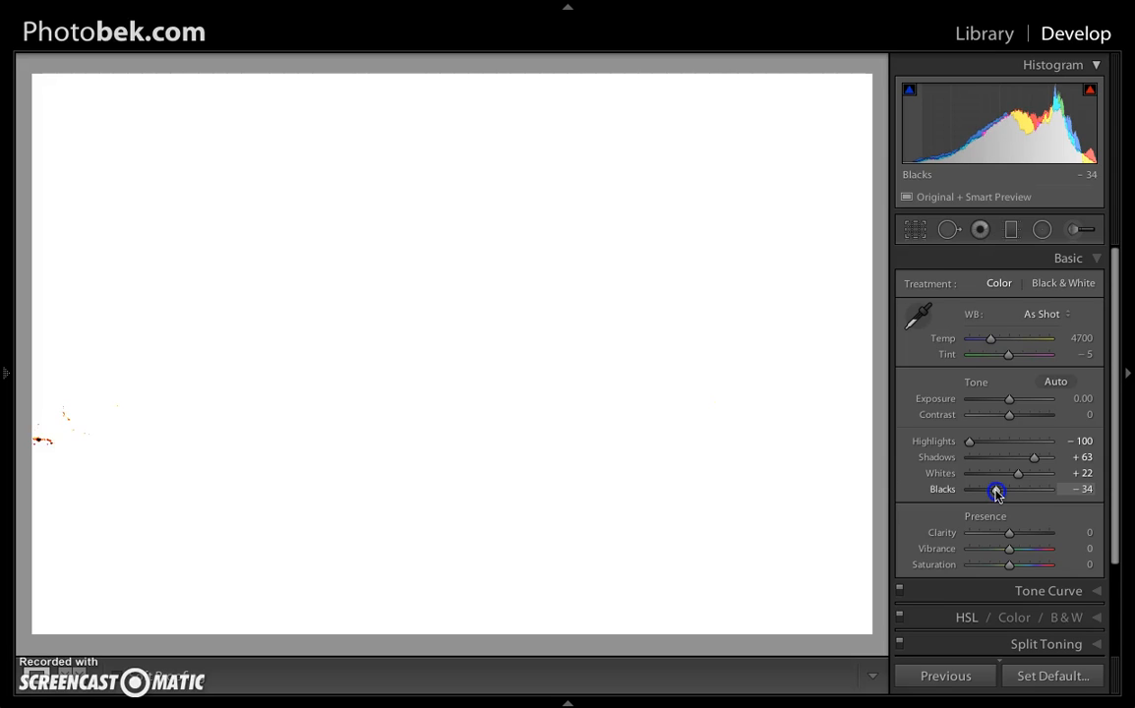
drag(996, 493, 998, 495)
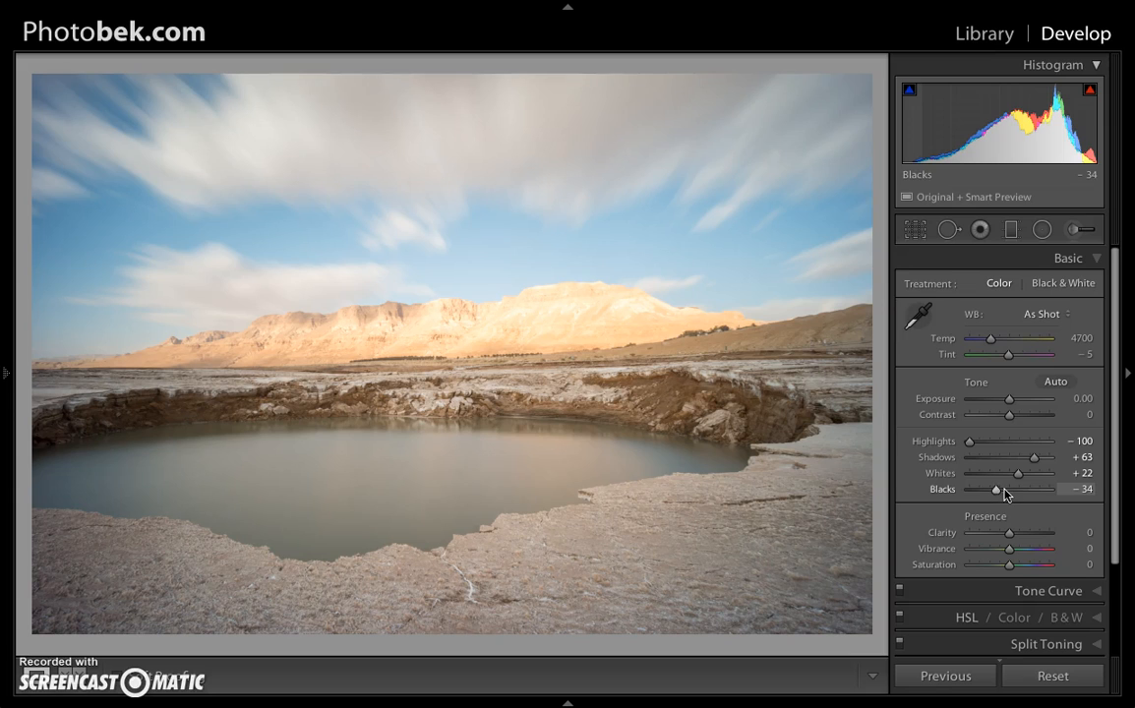
Save the current tone adjustments as a new snapshot with the default date-and-time name.
mouse_move(9, 384)
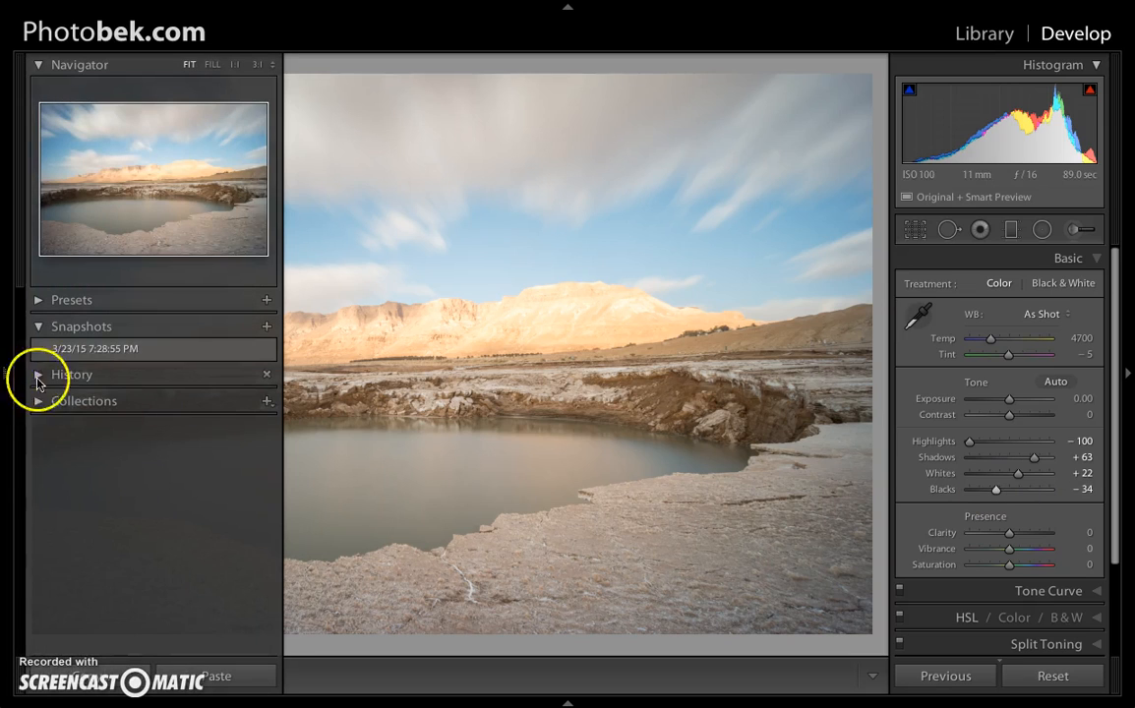
click(266, 328)
click(693, 229)
Compare the original 7:28:55 PM snapshot repeatedly with the tone-adjusted 7:31:40 PM one, ending on the adjusted version.
click(15, 362)
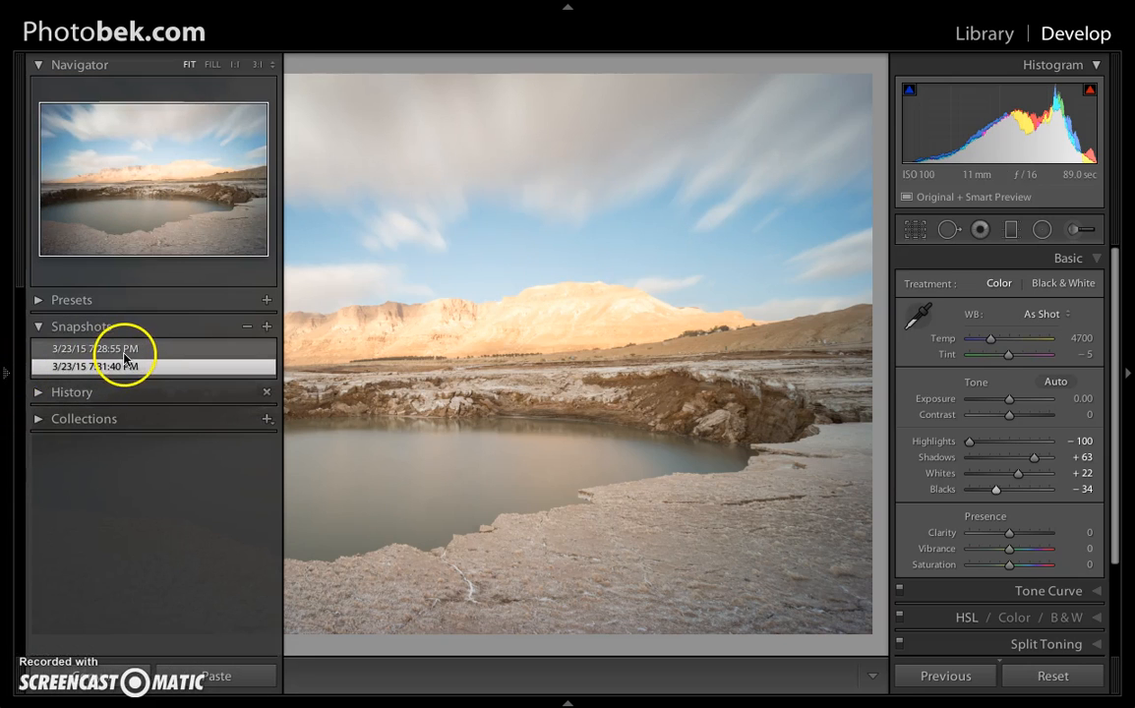
click(7, 372)
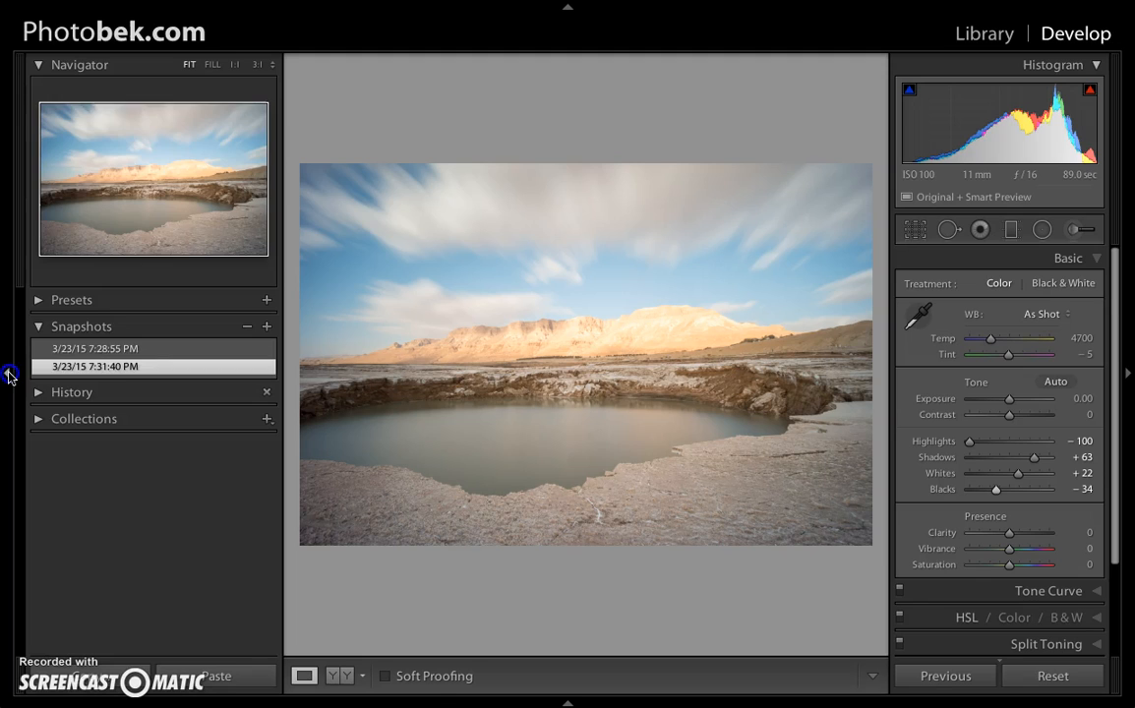
click(116, 350)
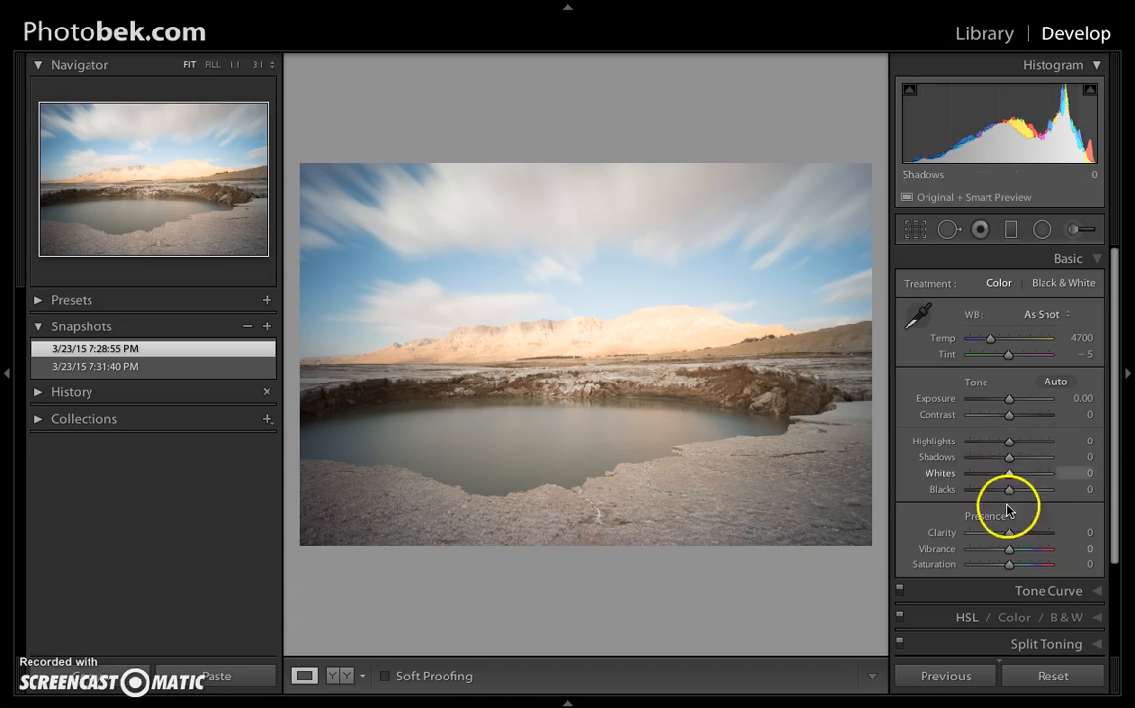
click(83, 372)
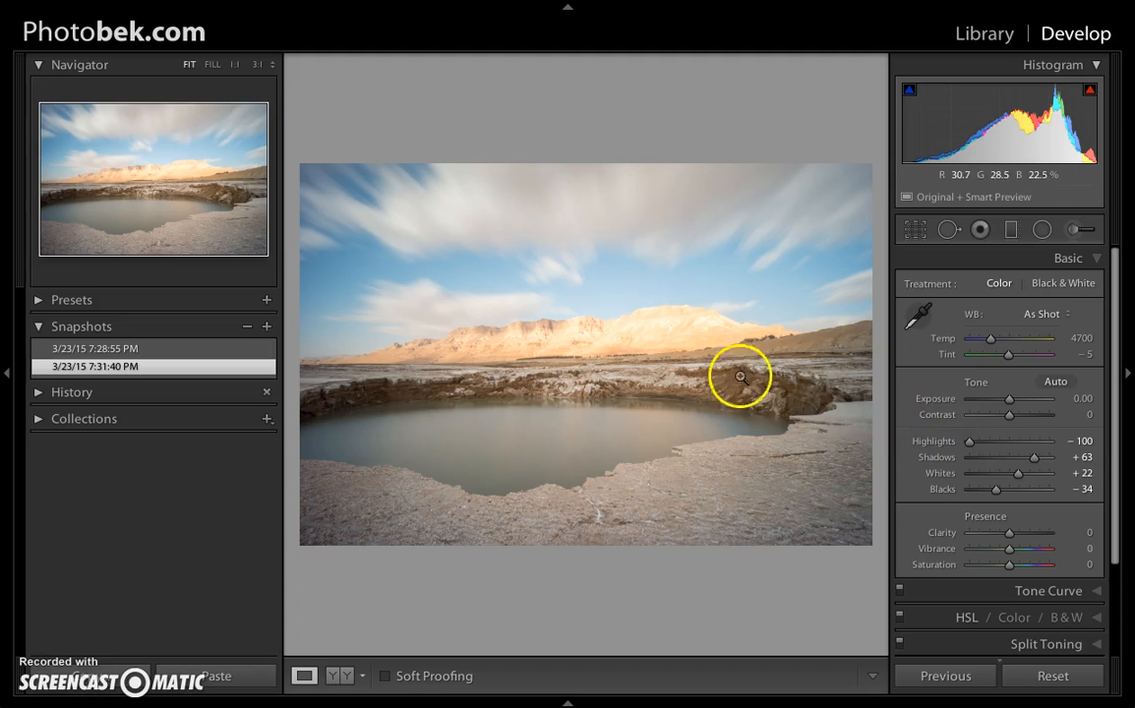
click(143, 349)
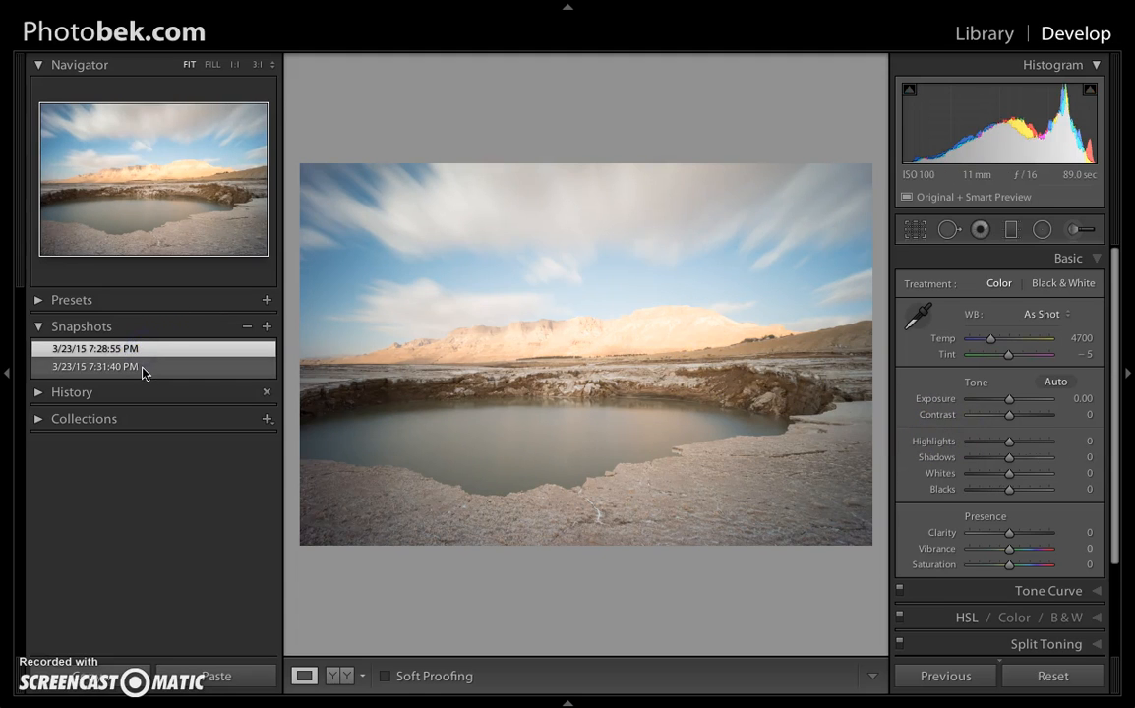
click(141, 368)
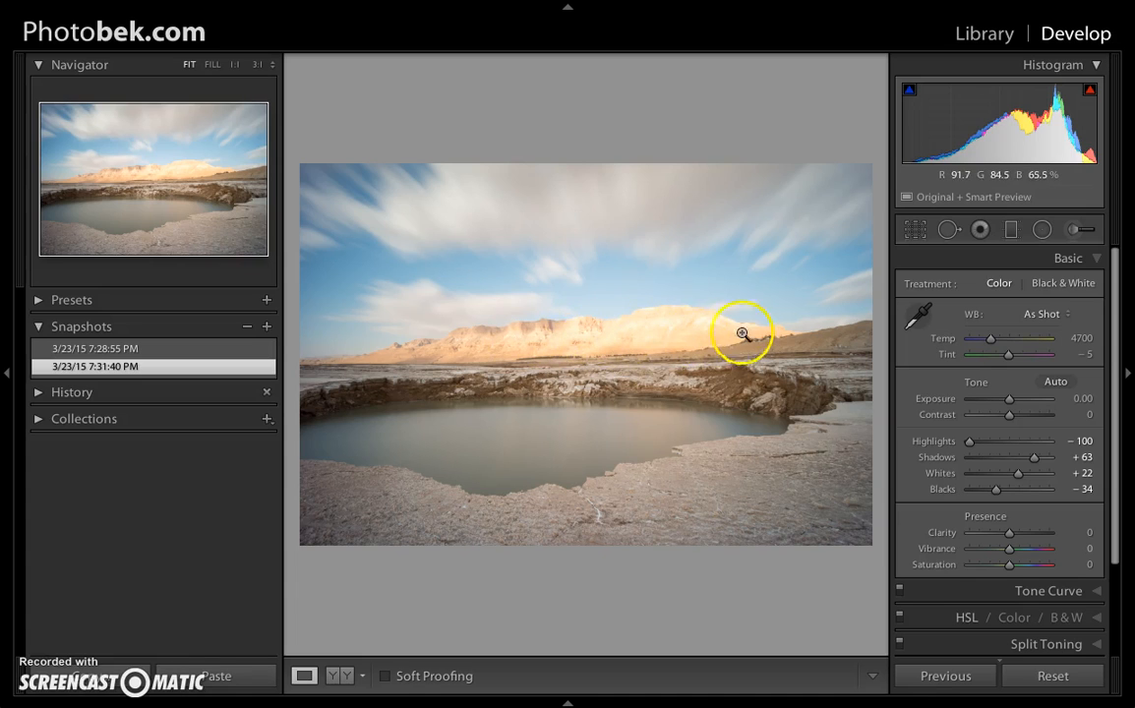
click(113, 350)
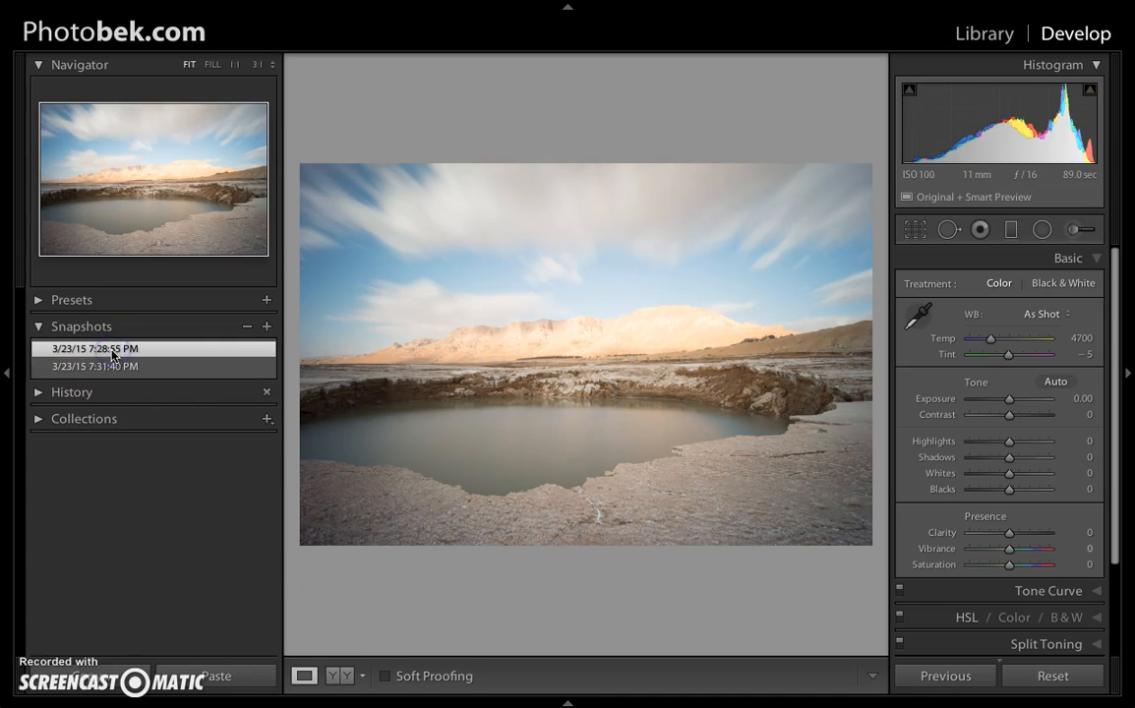
click(135, 367)
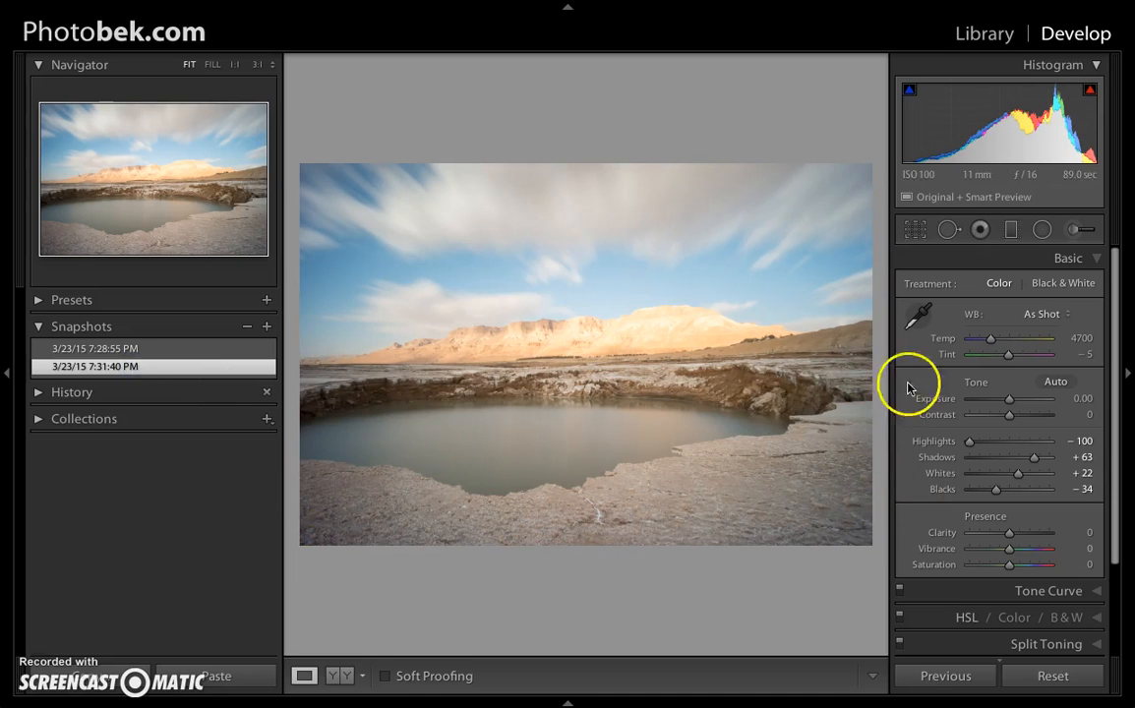
click(153, 352)
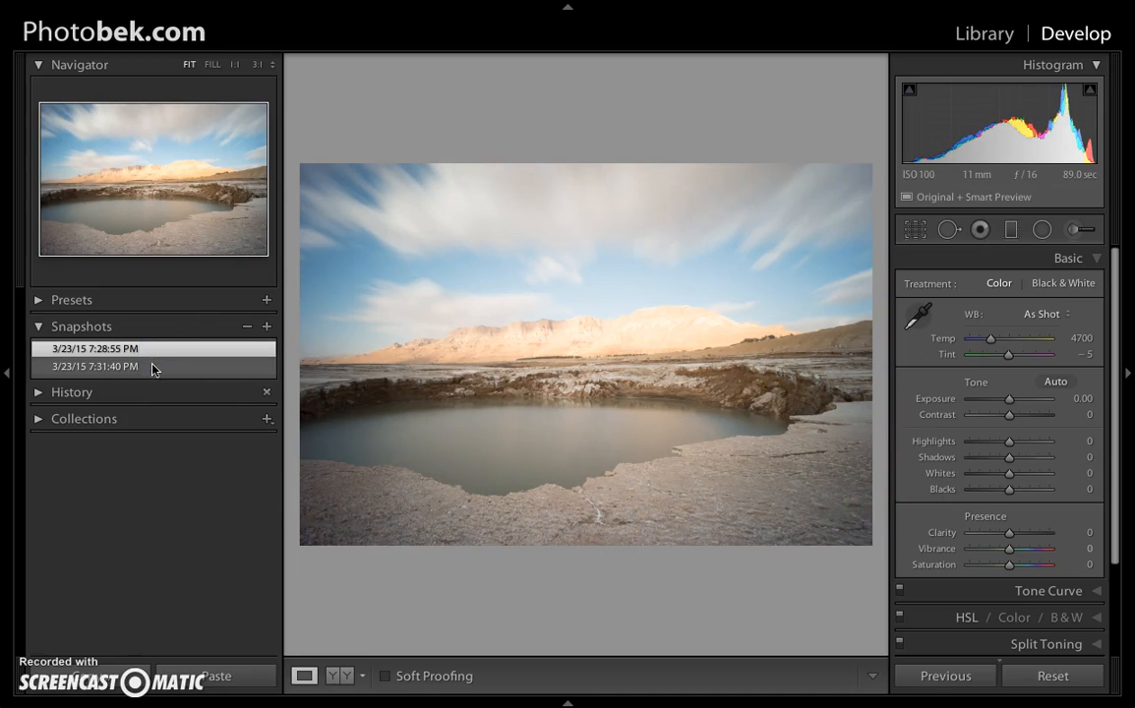
click(147, 366)
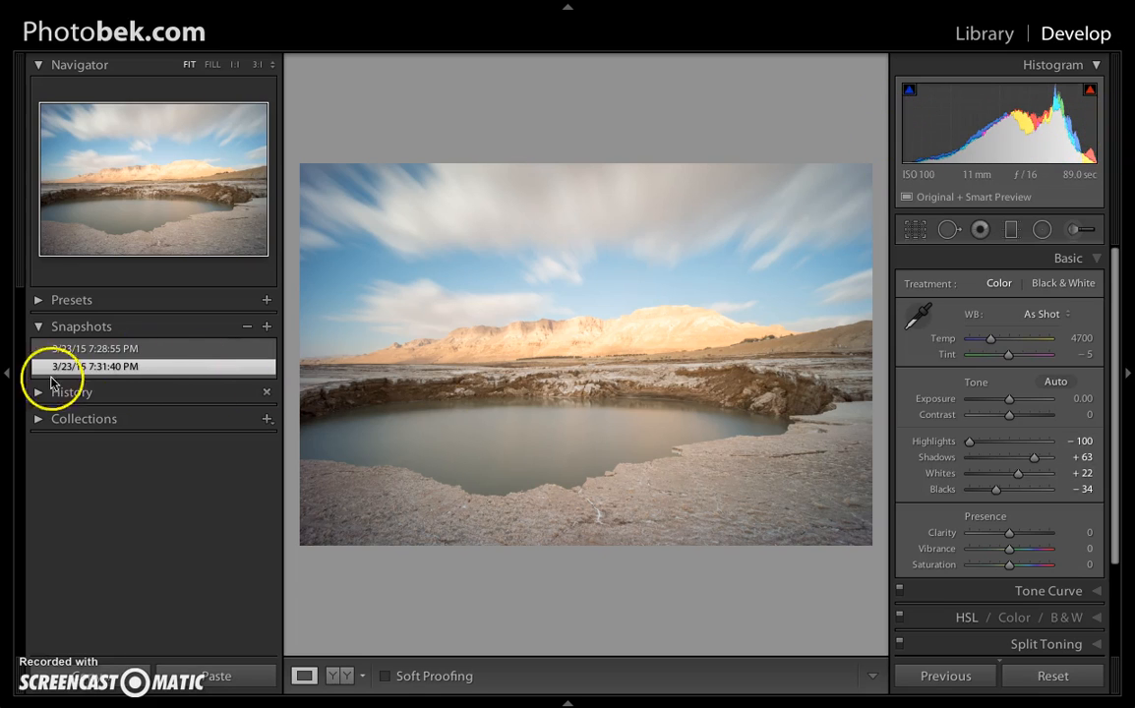
click(7, 374)
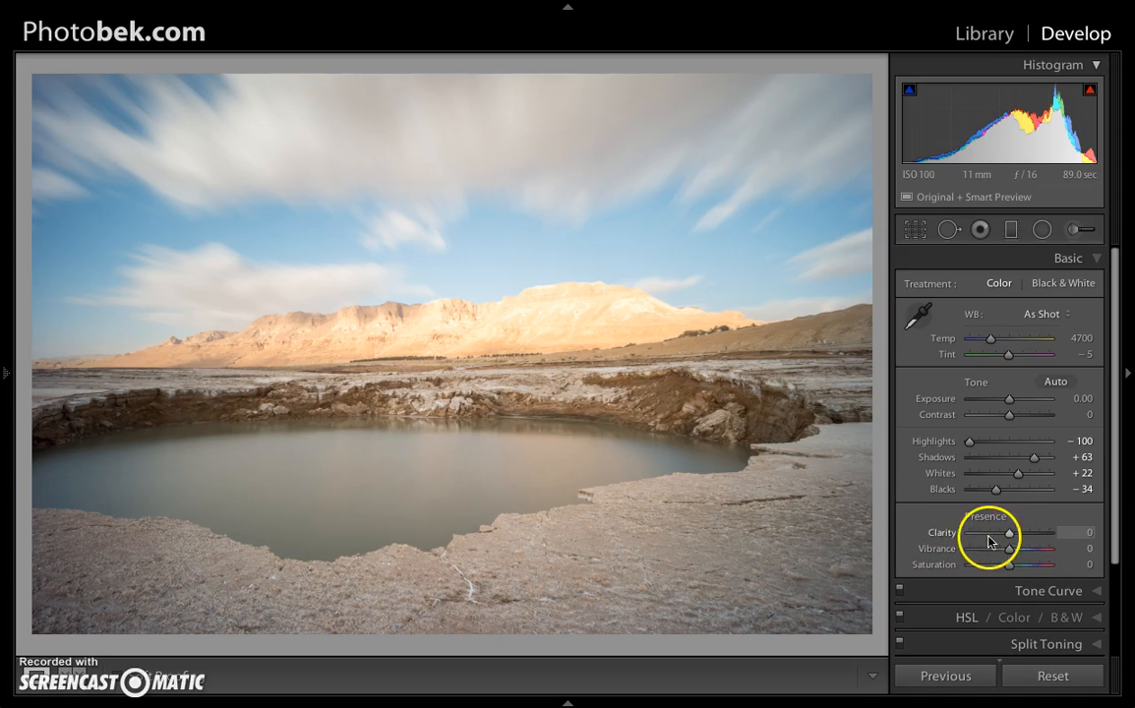
Set the photo's presence values to Clarity +49, Vibrance +42 and Saturation 0.
drag(1012, 538, 1030, 540)
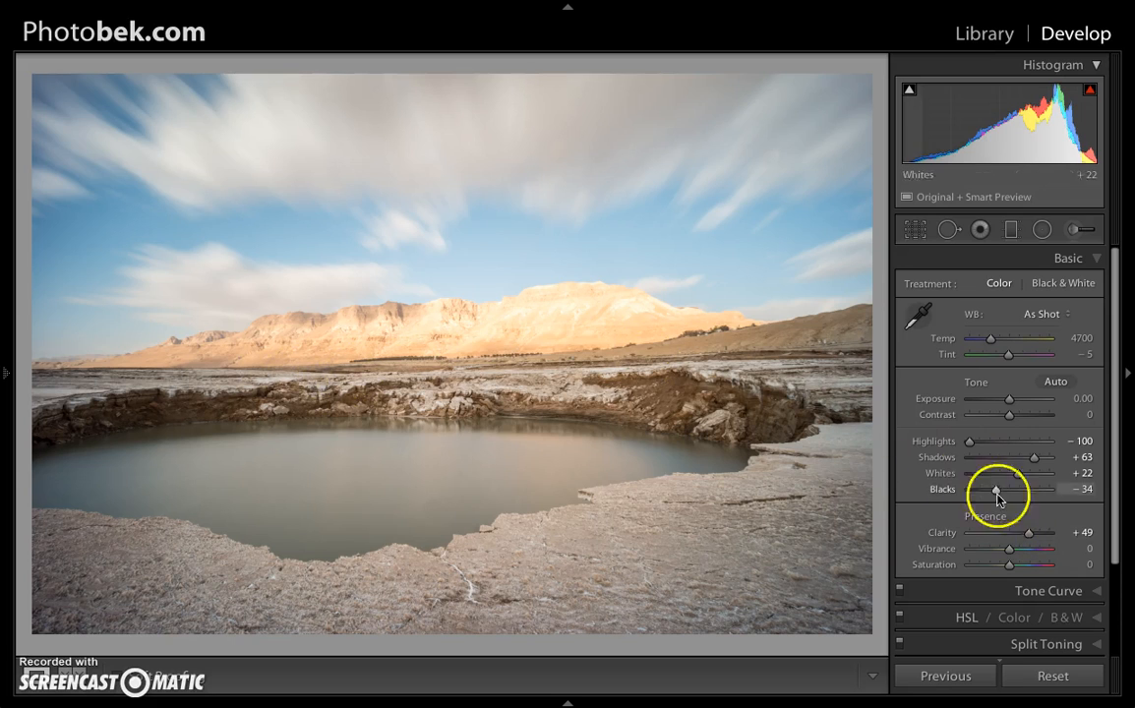
drag(1009, 551, 1024, 551)
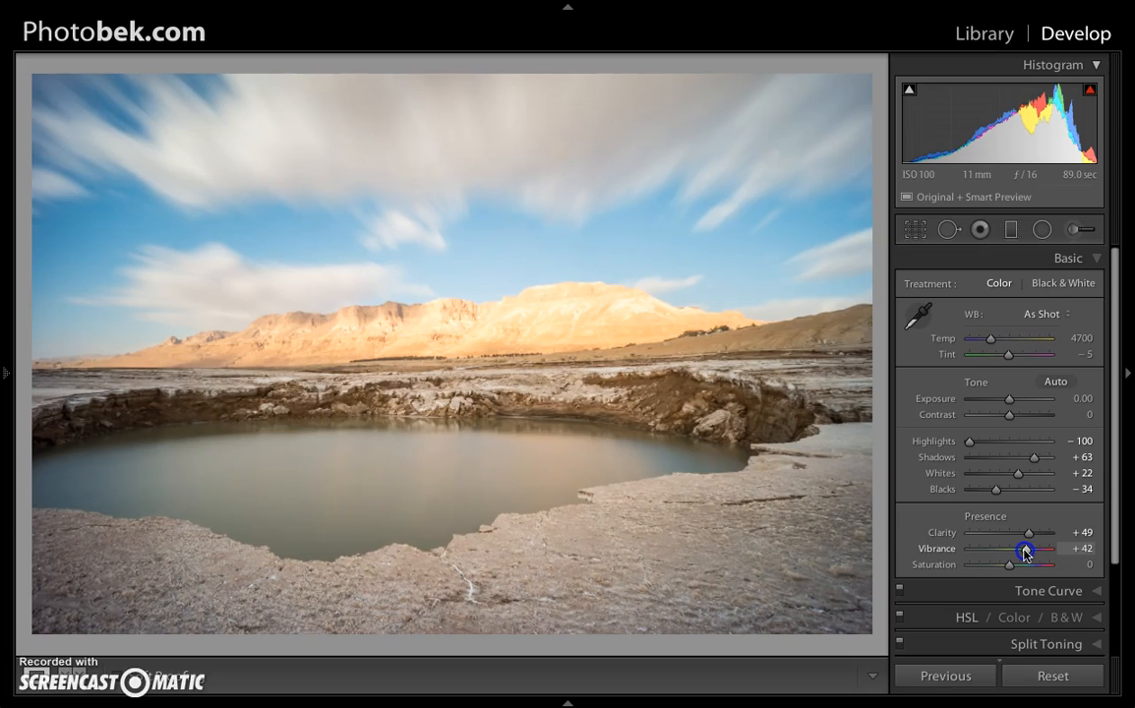
mouse_move(1026, 553)
mouse_down()
mouse_move(1025, 568)
mouse_move(1054, 567)
mouse_move(1005, 567)
mouse_move(1024, 568)
mouse_up()
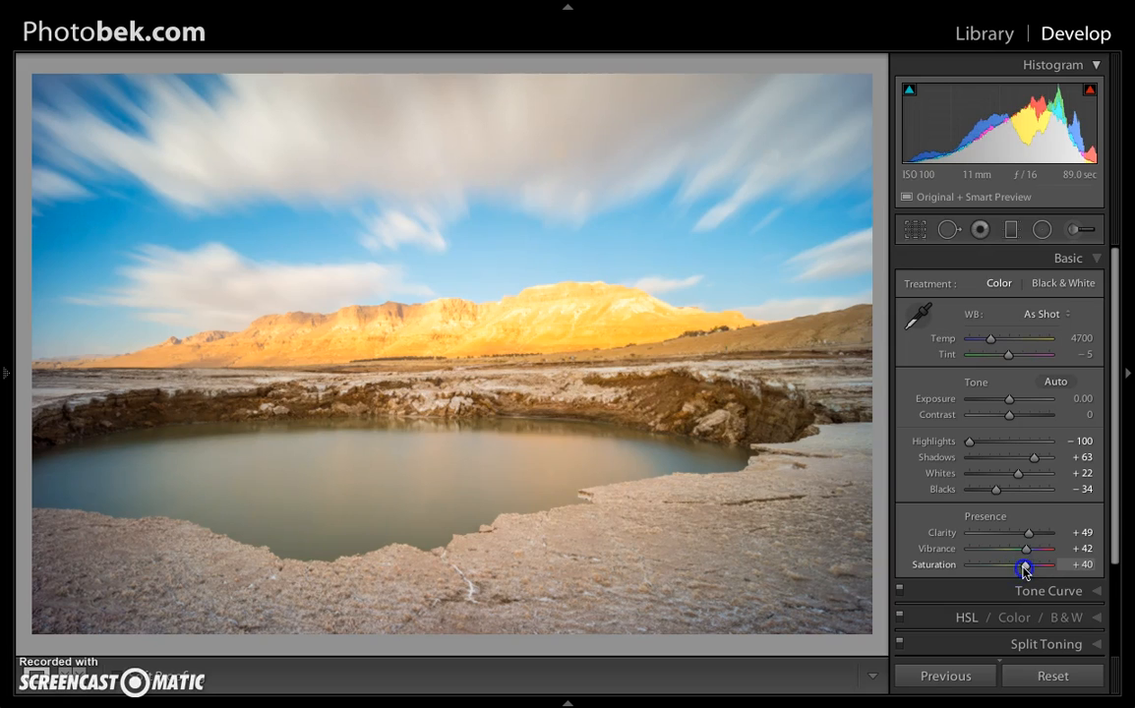
double_click(1023, 568)
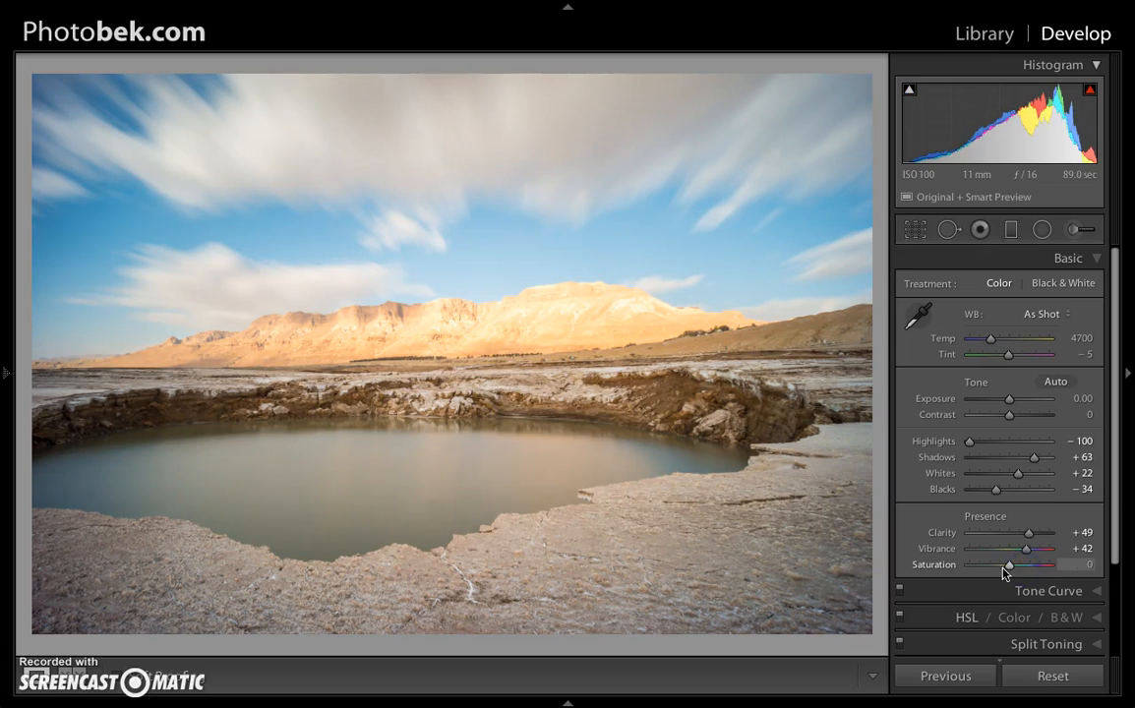
Save the version with the Clarity and Vibrance adjustments as another snapshot with the default date-and-time name.
click(6, 373)
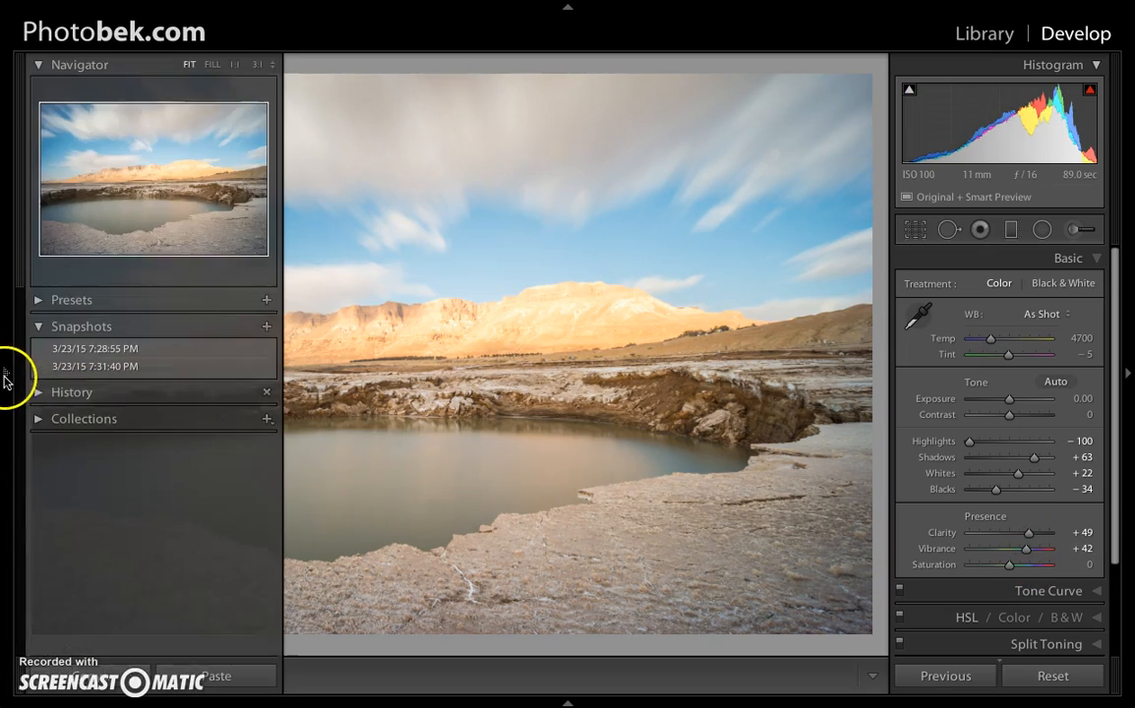
click(267, 326)
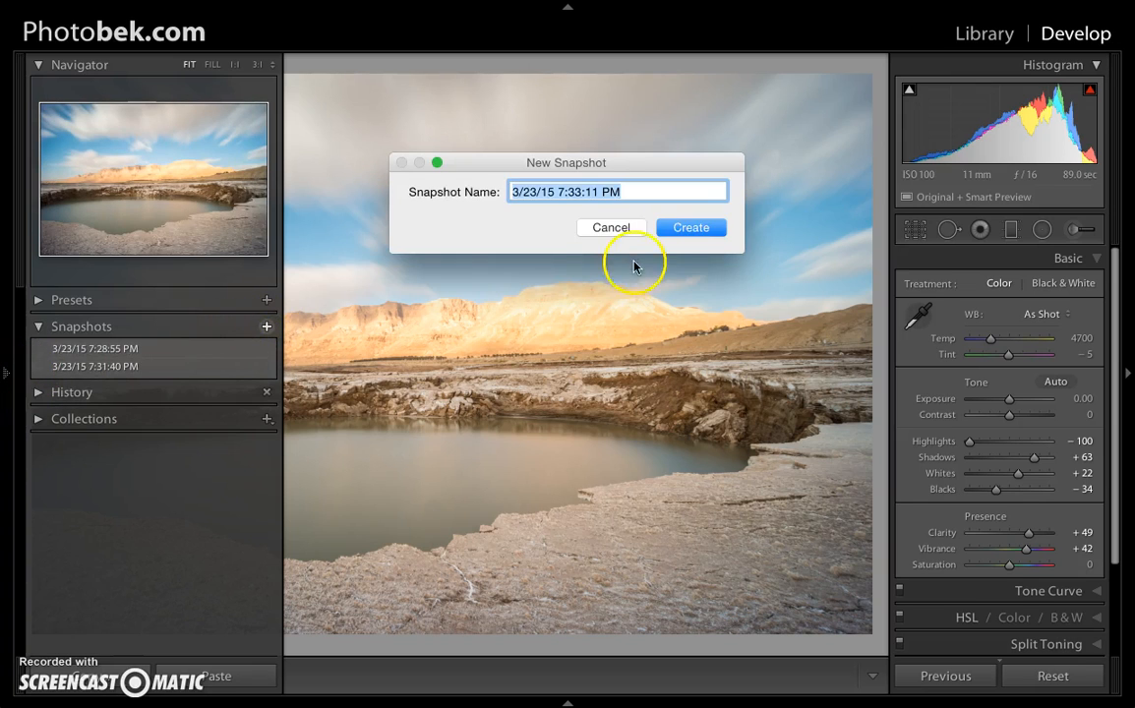
click(681, 239)
Compare the 7:33:11 PM snapshot with the 7:31:40 PM and original 7:28:55 PM versions, ending on the 7:33:11 PM one.
click(9, 379)
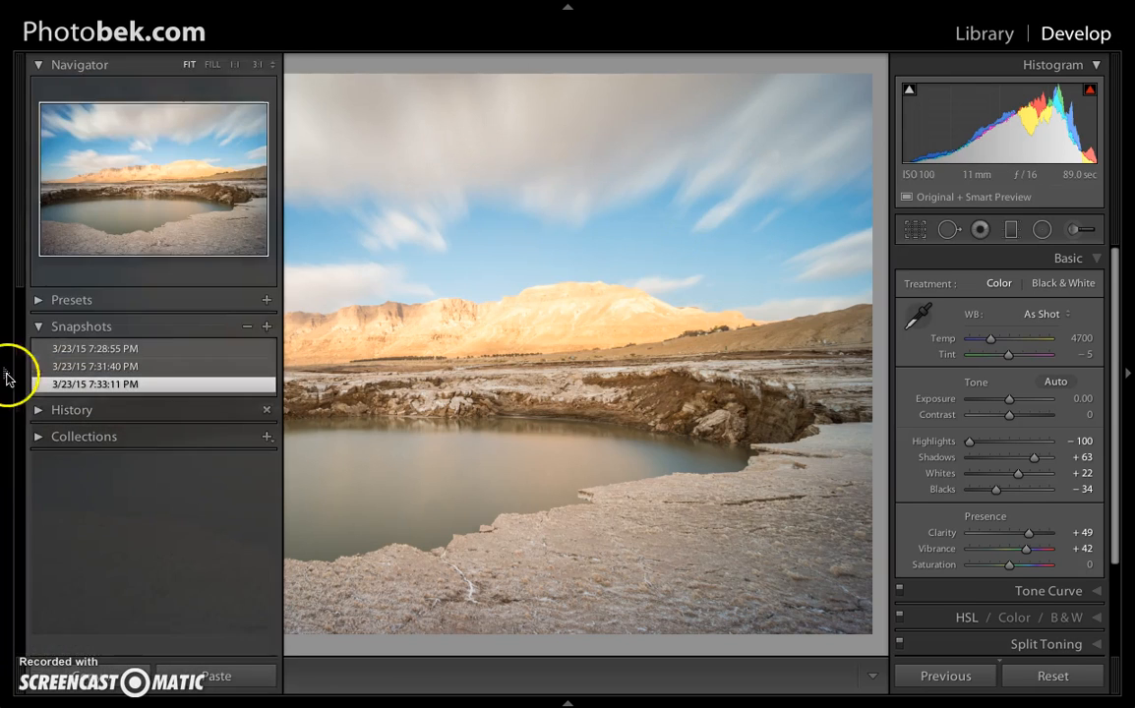
click(140, 367)
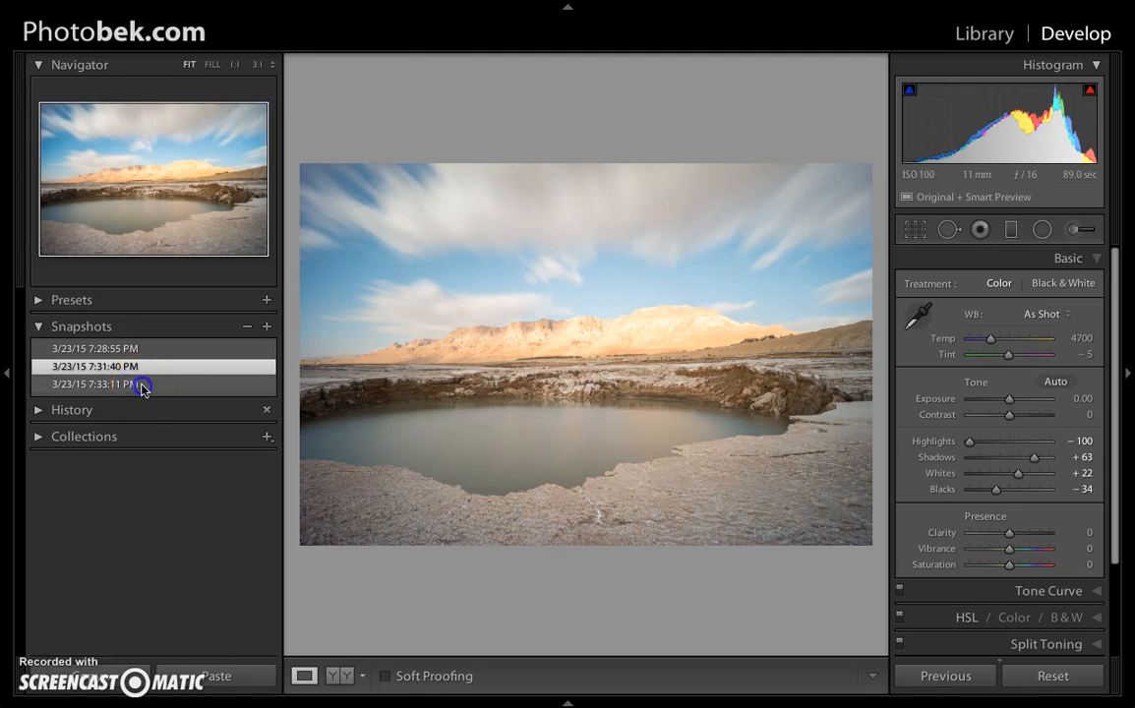
click(141, 385)
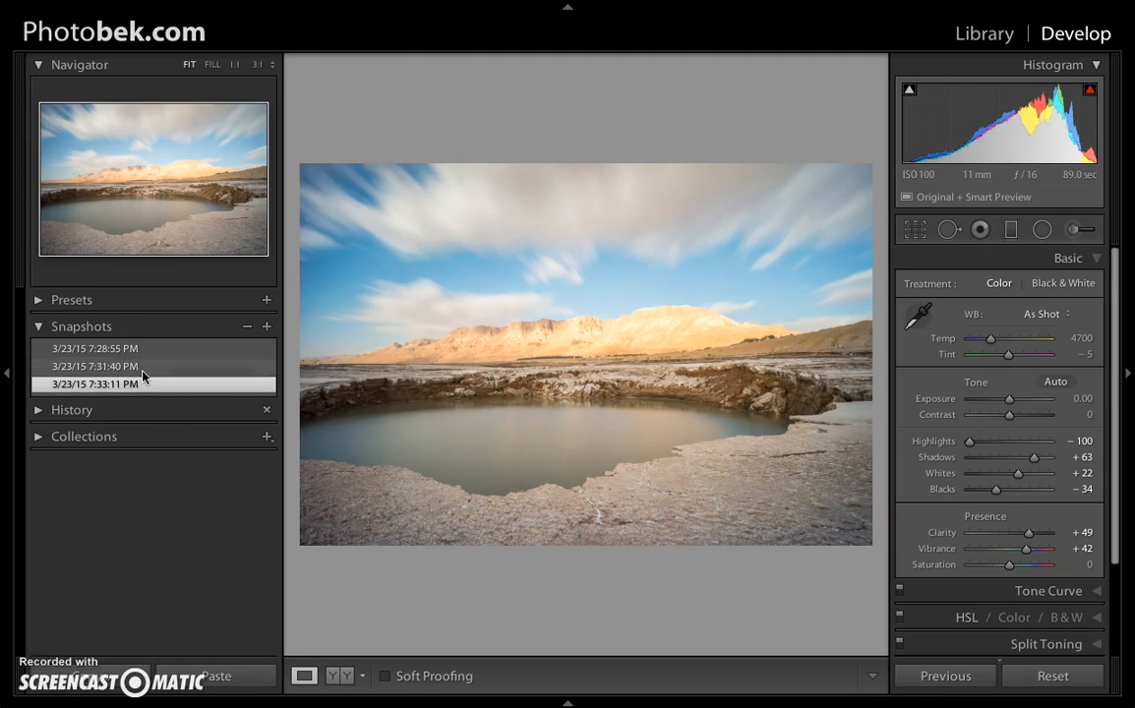
click(142, 371)
click(142, 385)
click(143, 369)
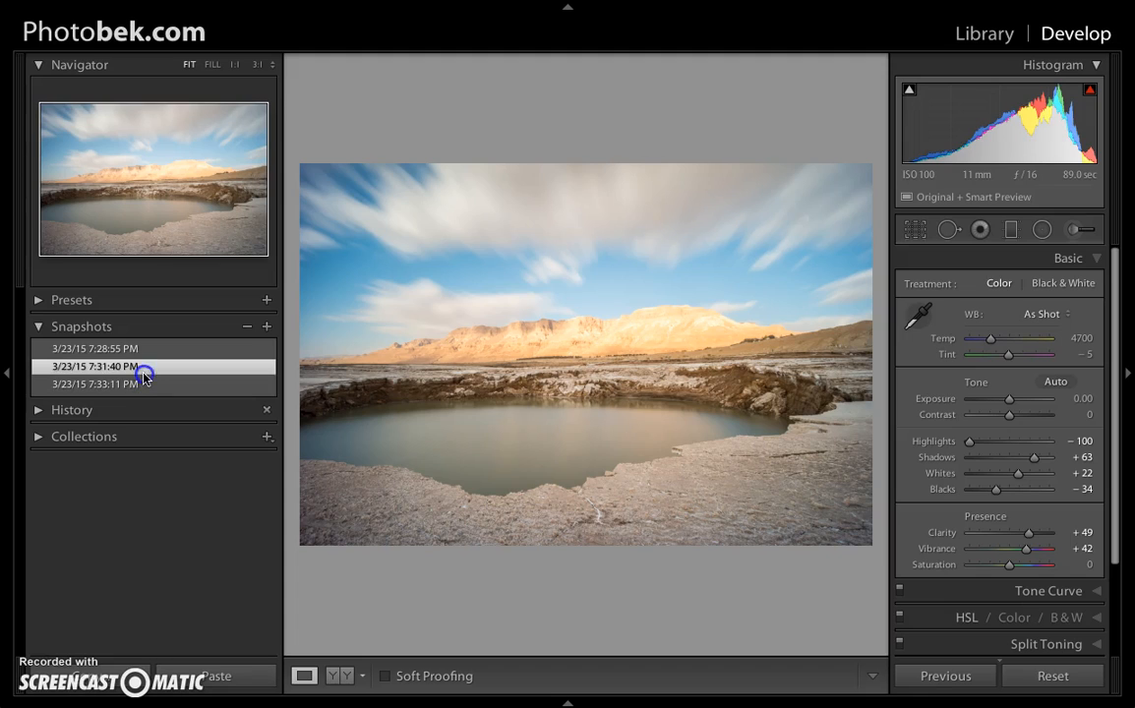
click(141, 385)
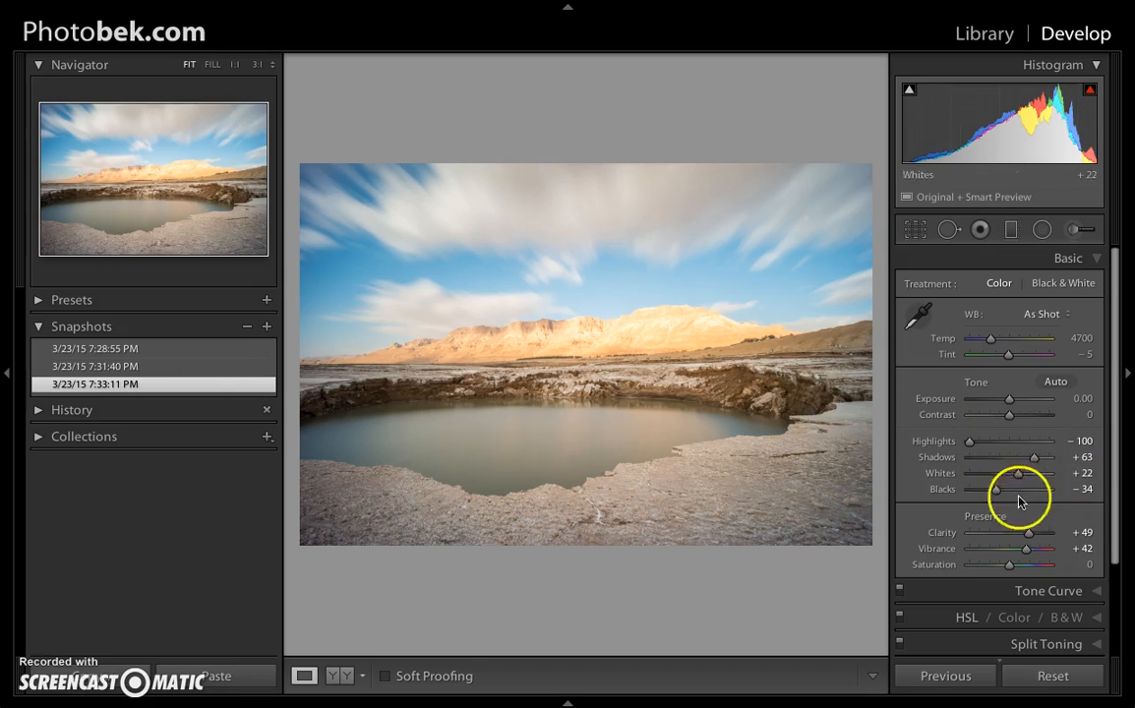
click(179, 350)
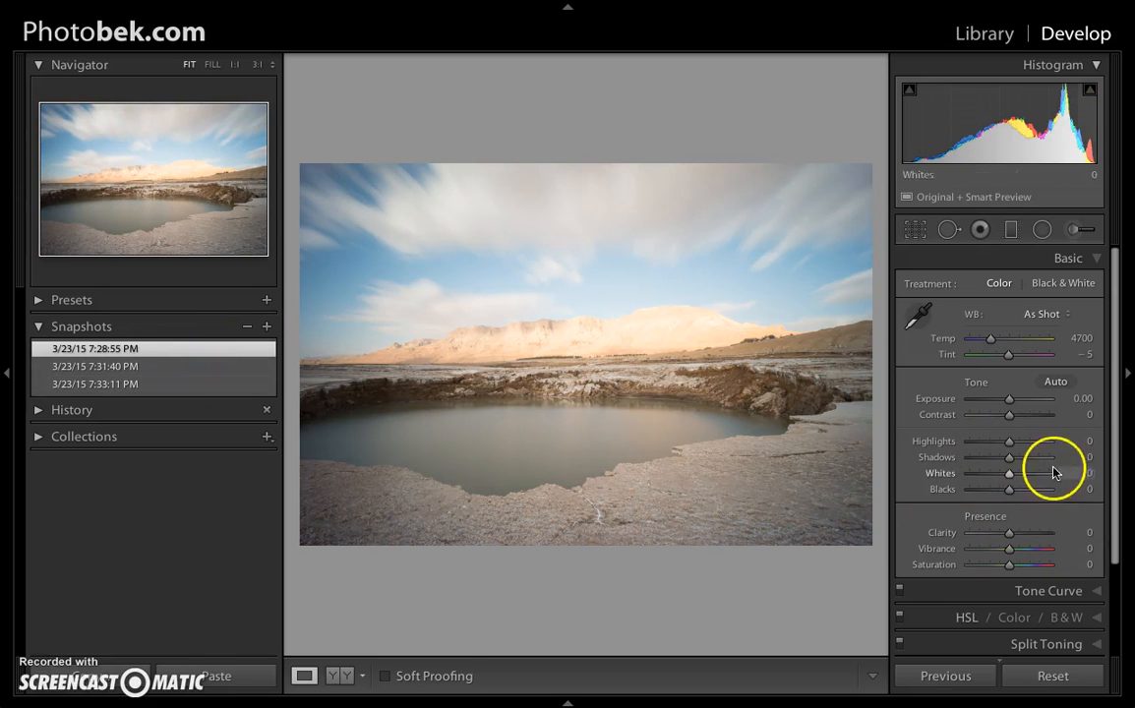
click(180, 385)
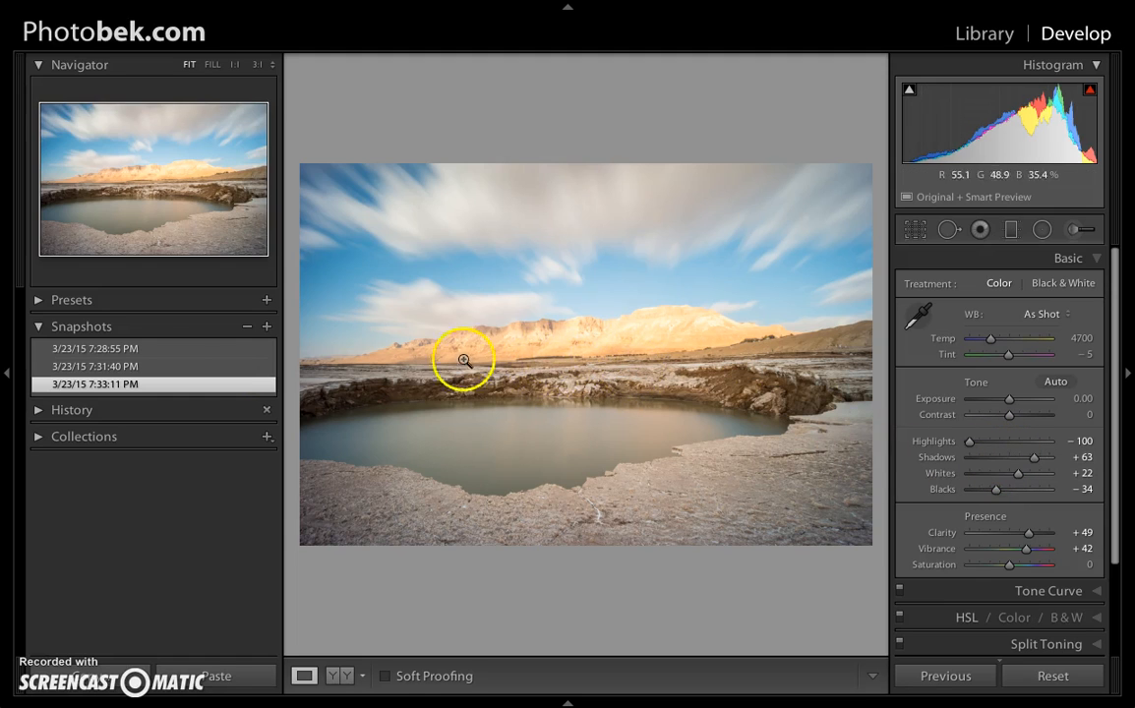
click(164, 350)
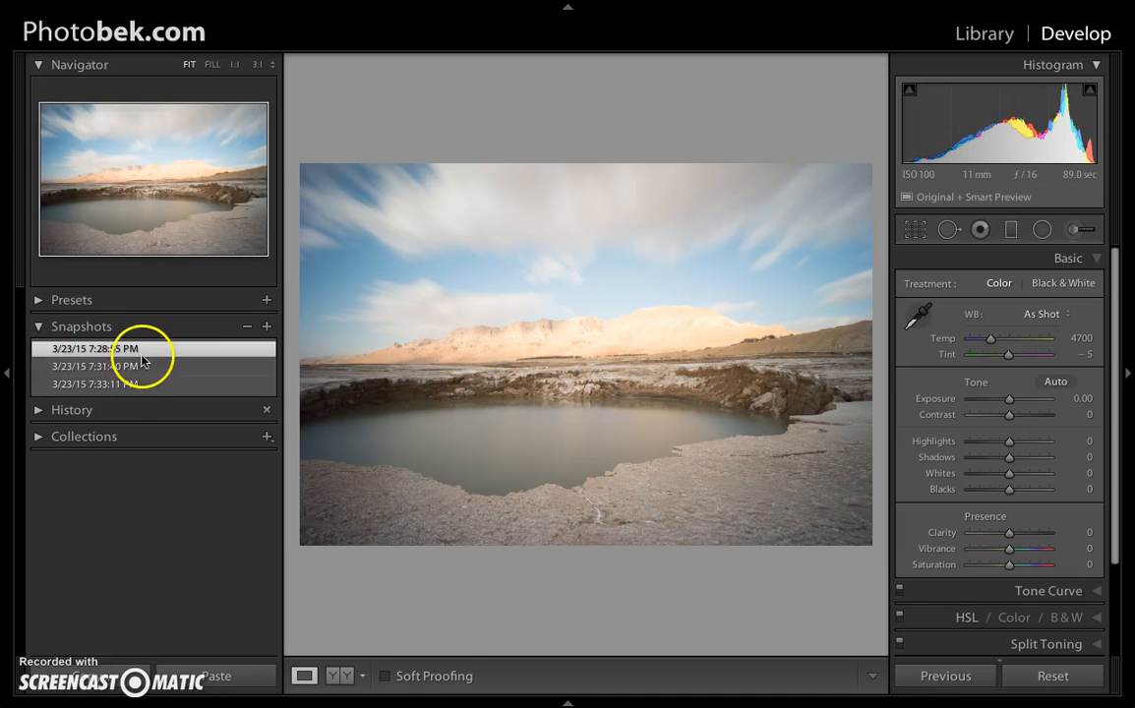
click(134, 384)
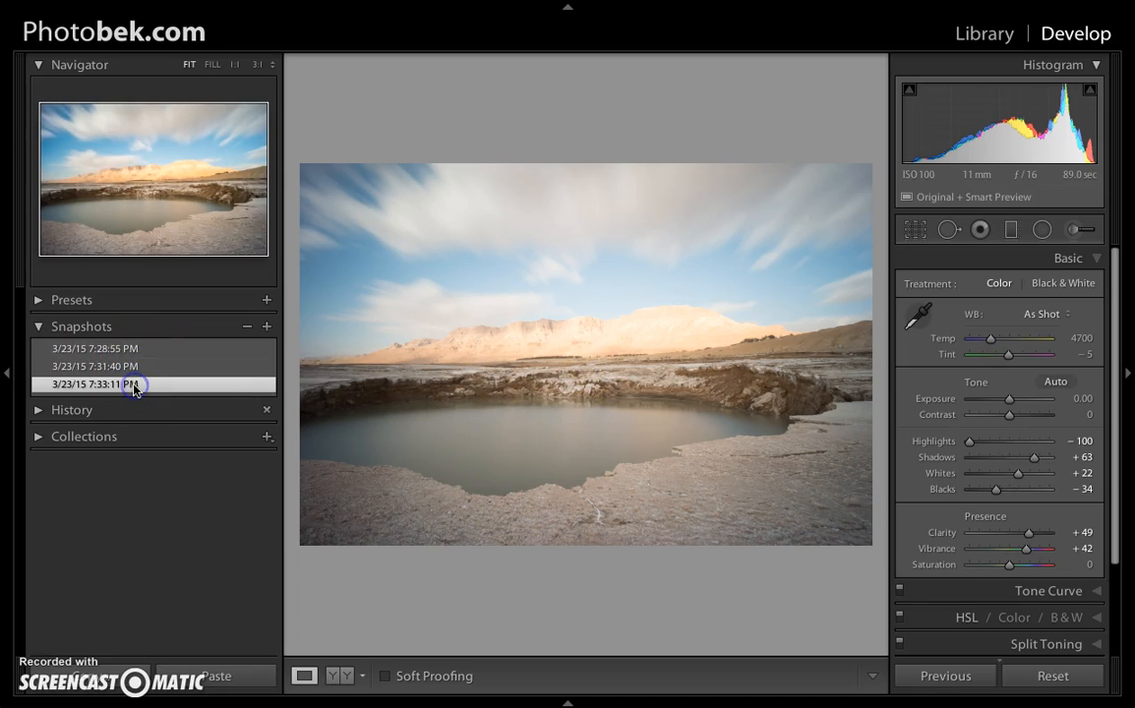